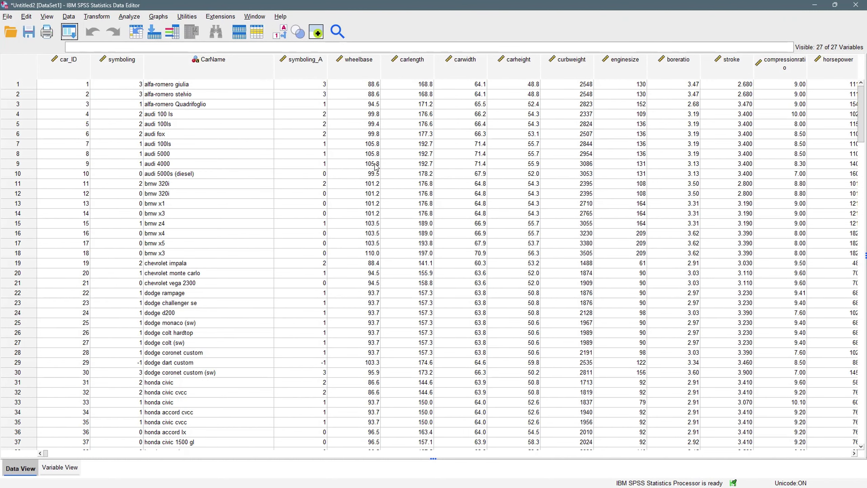
Open the Bivariate Correlations dialog from Analyze > Correlate > Bivariate
left_click(131, 16)
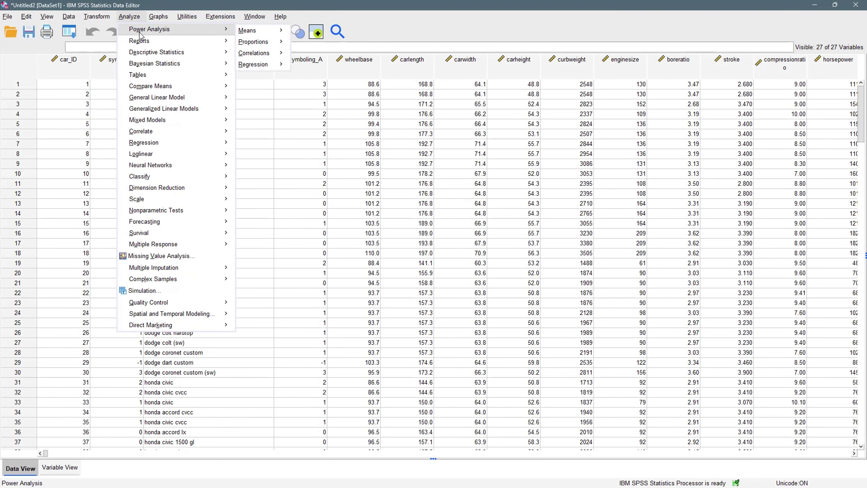
mouse_move(149, 137)
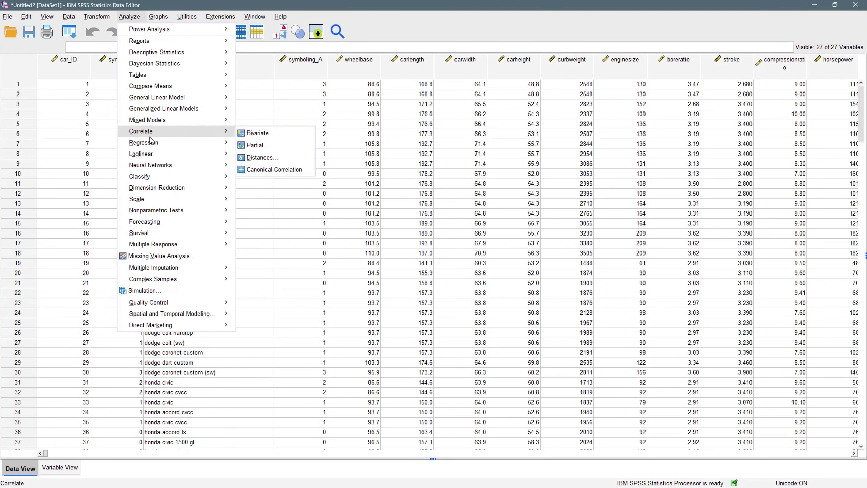
left_click(255, 133)
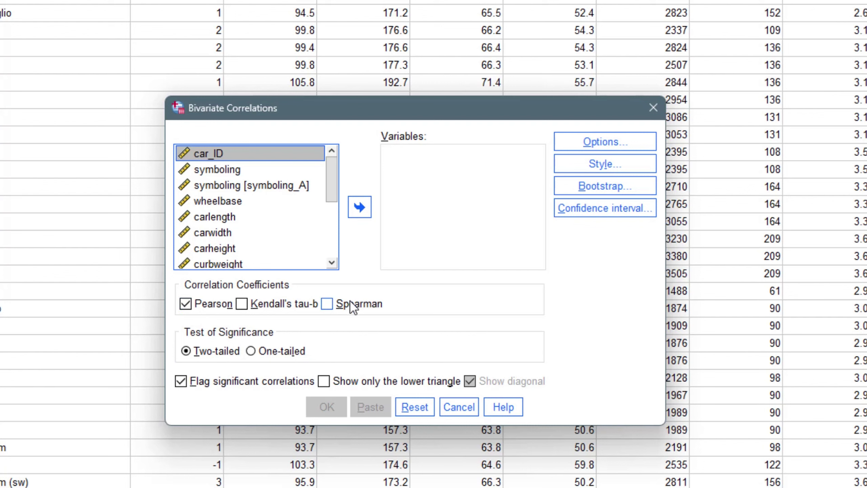
Tick Spearman and Kendall's tau-b so both are computed alongside Pearson
left_click(328, 305)
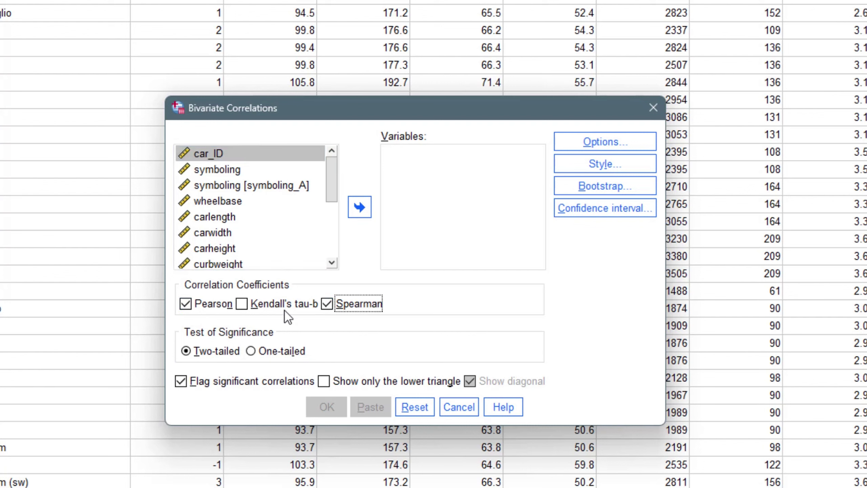
left_click(243, 304)
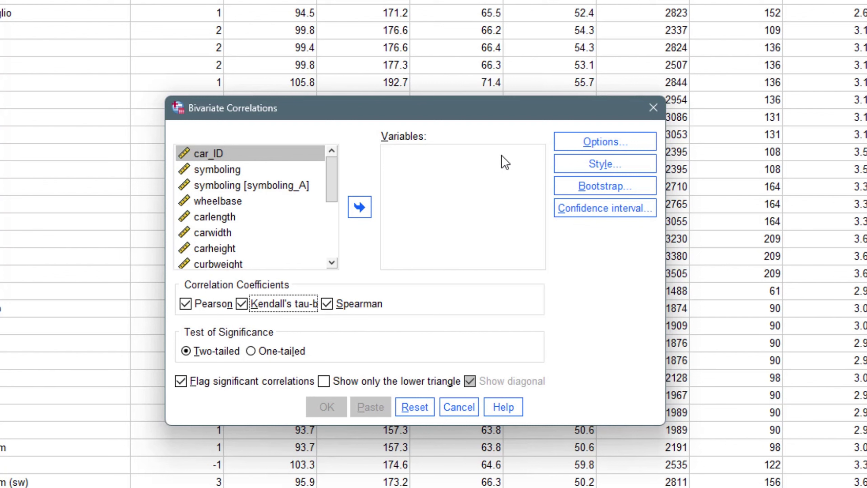
In Options, request means and standard deviations plus cross-product deviations and covariances
left_click(612, 141)
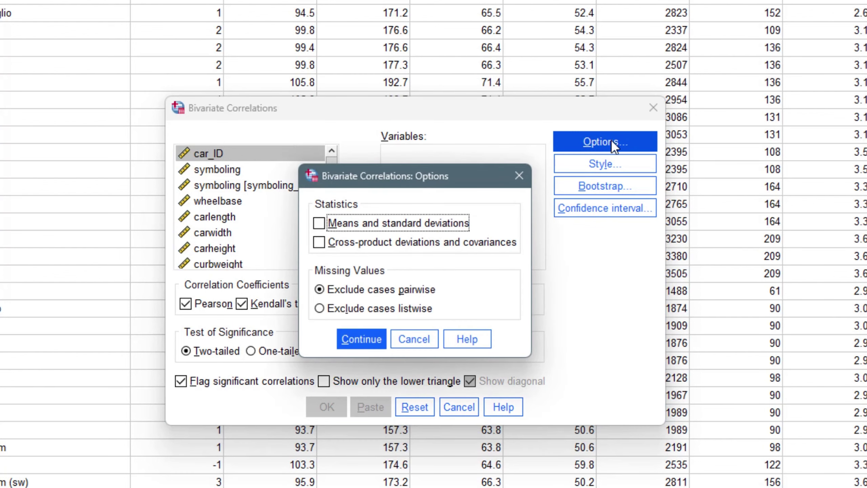
left_click(320, 225)
left_click(319, 243)
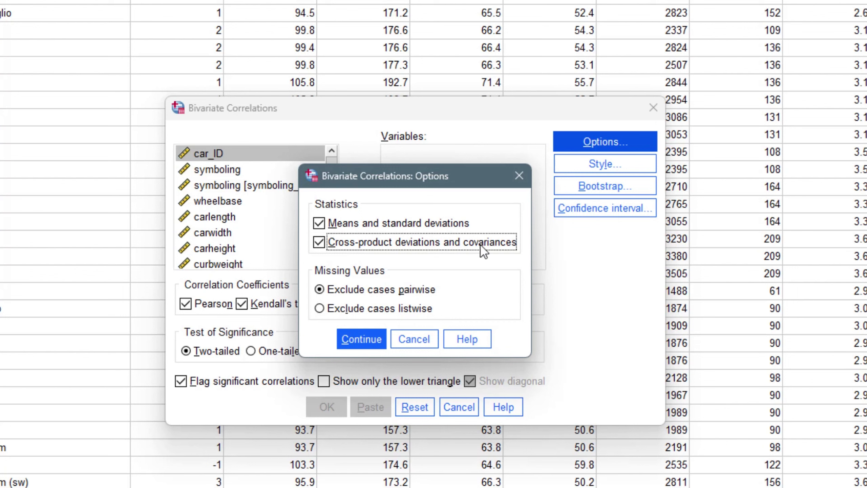
left_click(359, 339)
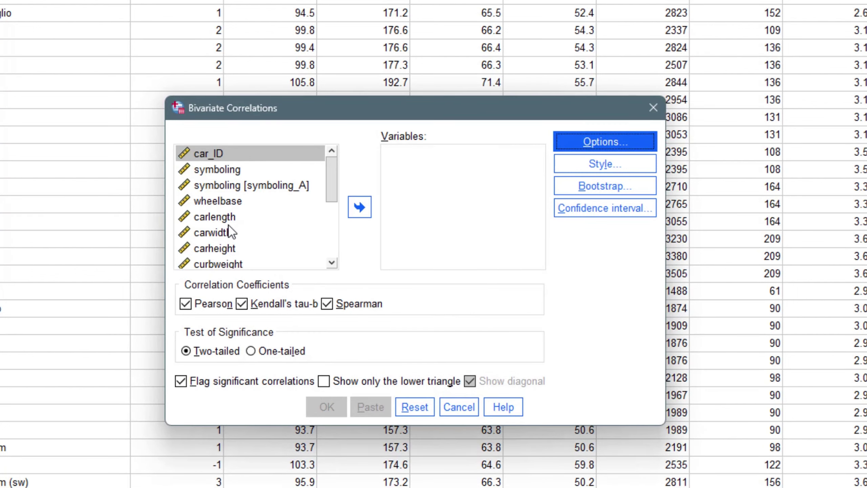
Add car_ID and symboling to the analysis variables, then remove them again
left_click_drag(336, 176, 333, 157)
left_click(226, 156)
left_click(360, 202)
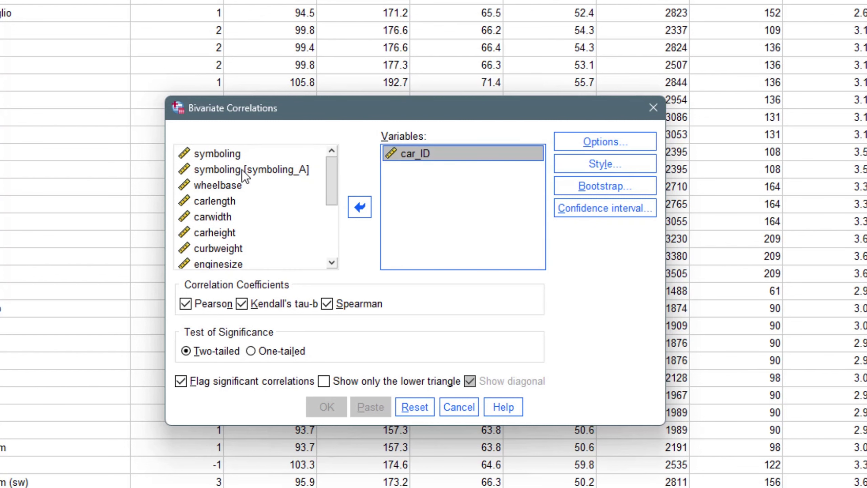
left_click(226, 154)
left_click(357, 207)
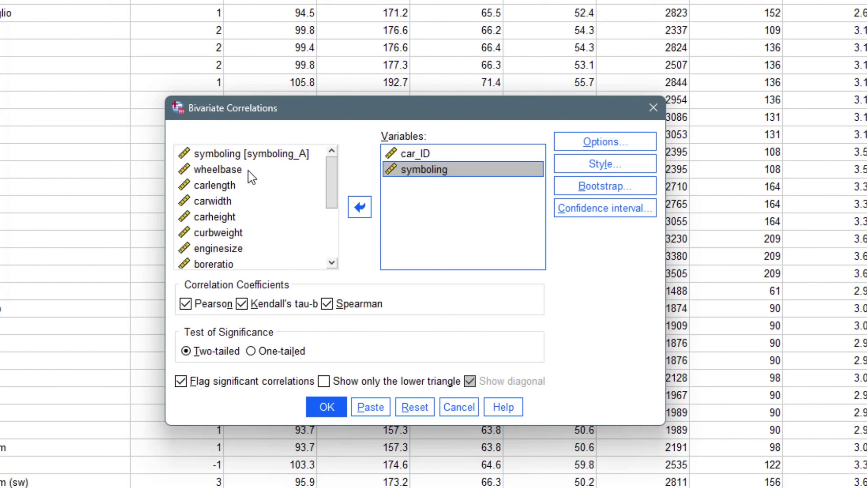
left_click(411, 154)
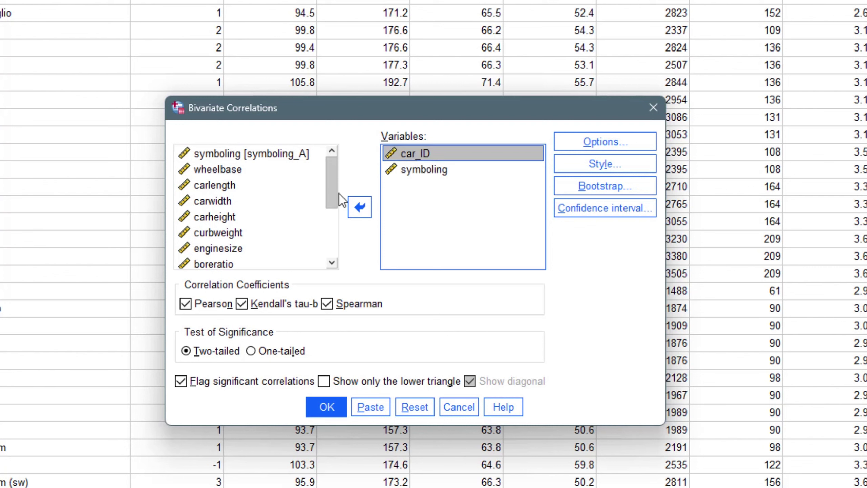
left_click(359, 207)
left_click(415, 155)
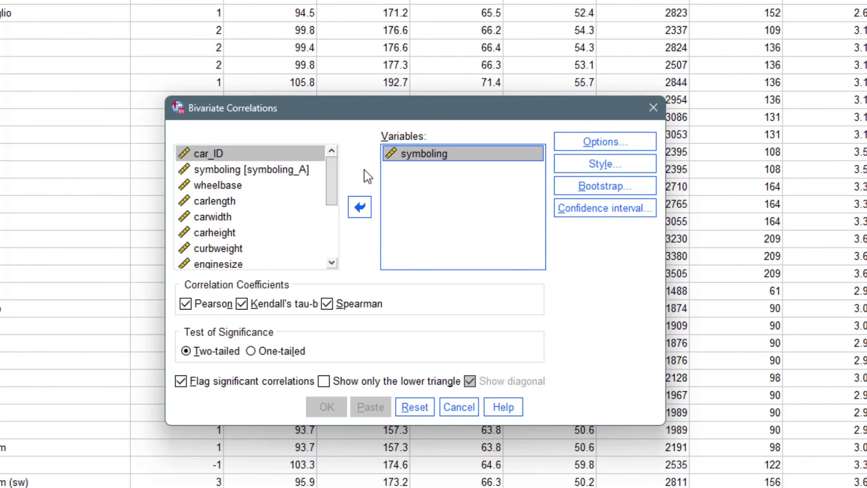
left_click(356, 211)
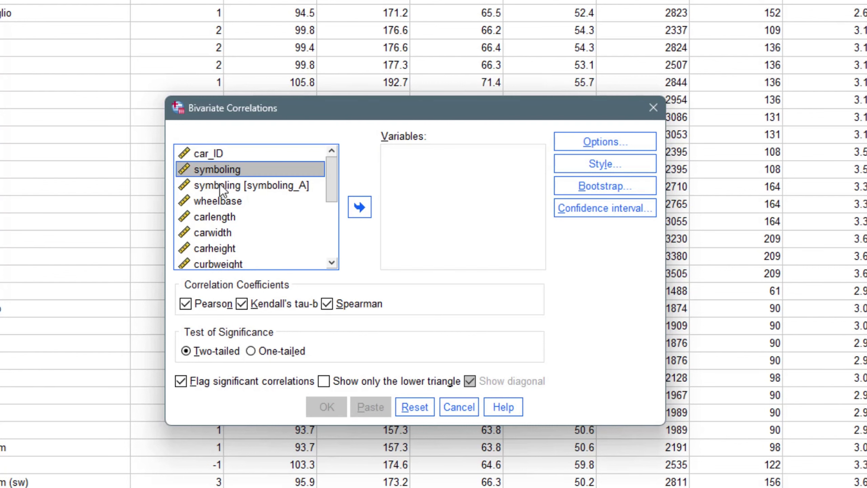
Add wheelbase, carlength, carwidth, carheight, curbweight and enginesize as the analysis variables
left_click(227, 201)
left_click(359, 208)
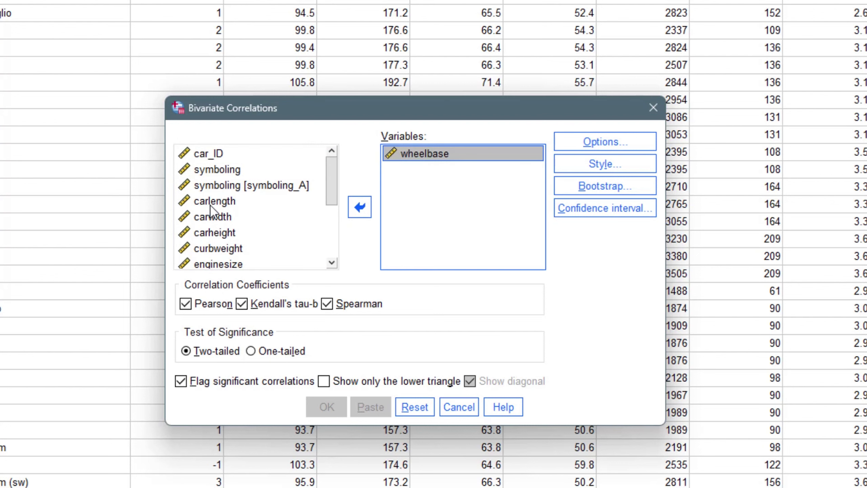
left_click(210, 203)
left_click(360, 206)
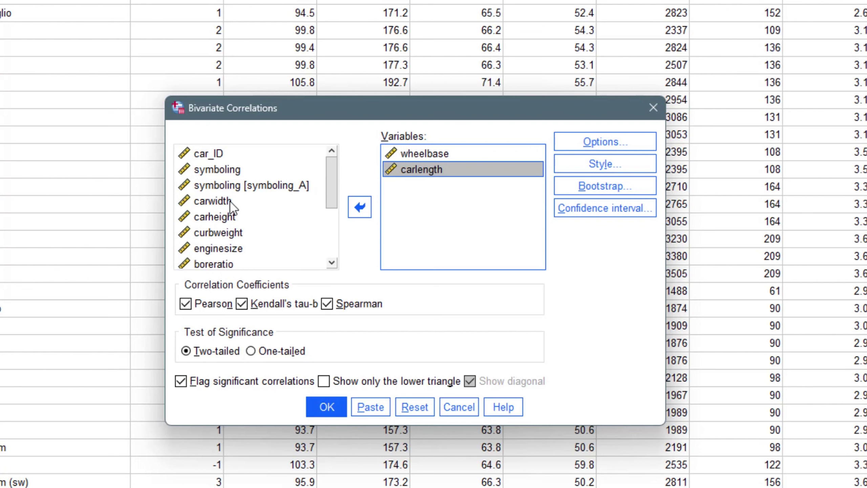
left_click(232, 207)
left_click(360, 206)
left_click(231, 205)
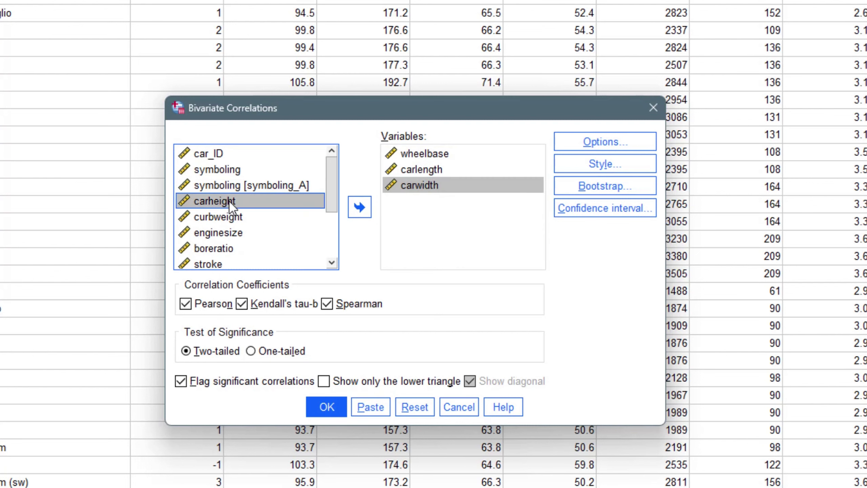
left_click(360, 207)
left_click(240, 204)
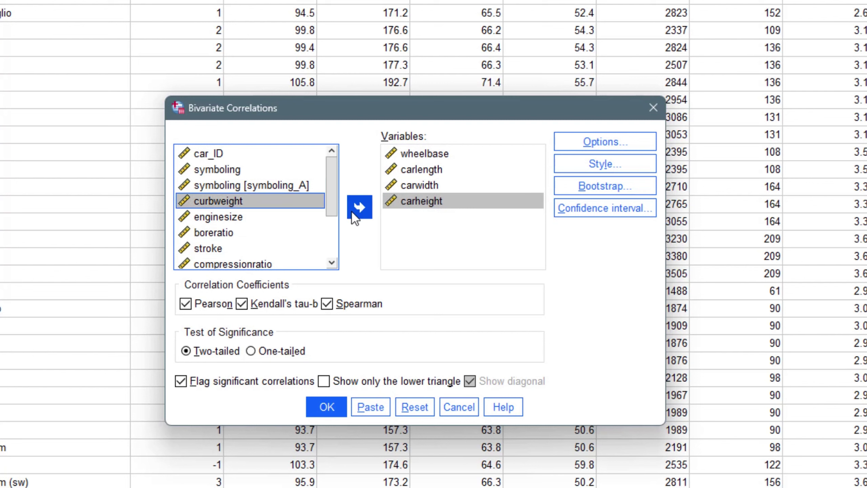
left_click(355, 215)
left_click(231, 203)
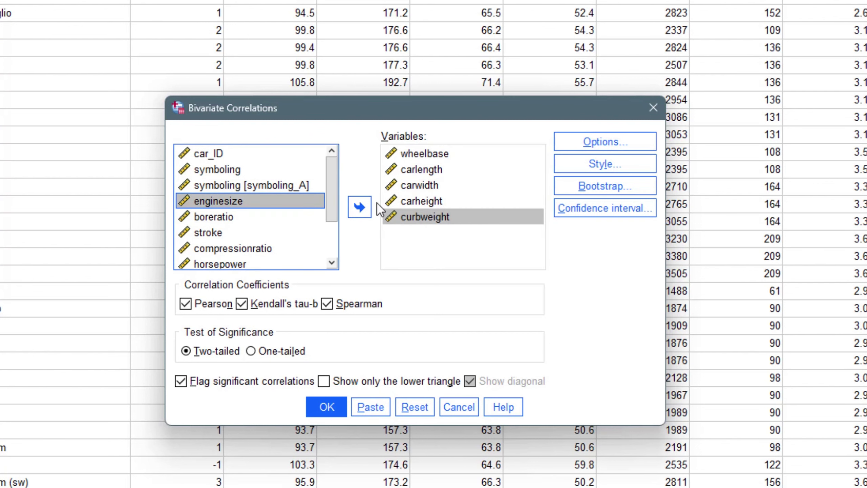
left_click(371, 208)
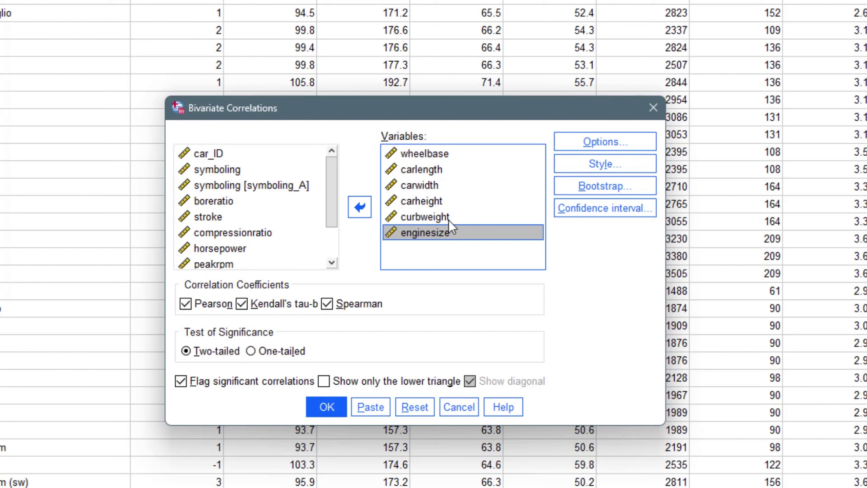
Set the significance test to one-tailed and run the correlation analysis
left_click(331, 262)
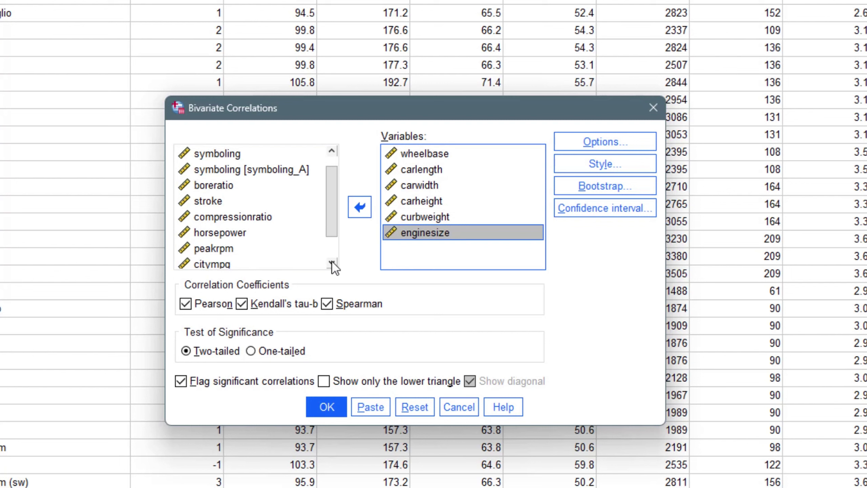
left_click(331, 263)
left_click(332, 263)
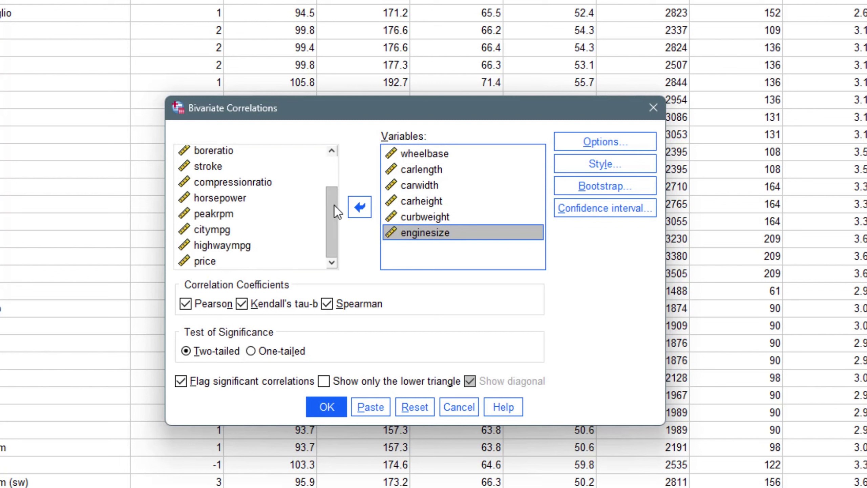
left_click_drag(335, 209, 337, 174)
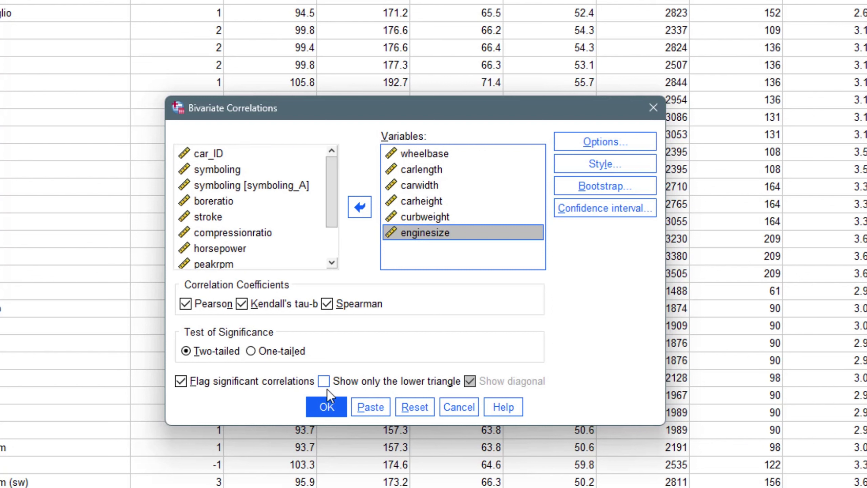
left_click(251, 351)
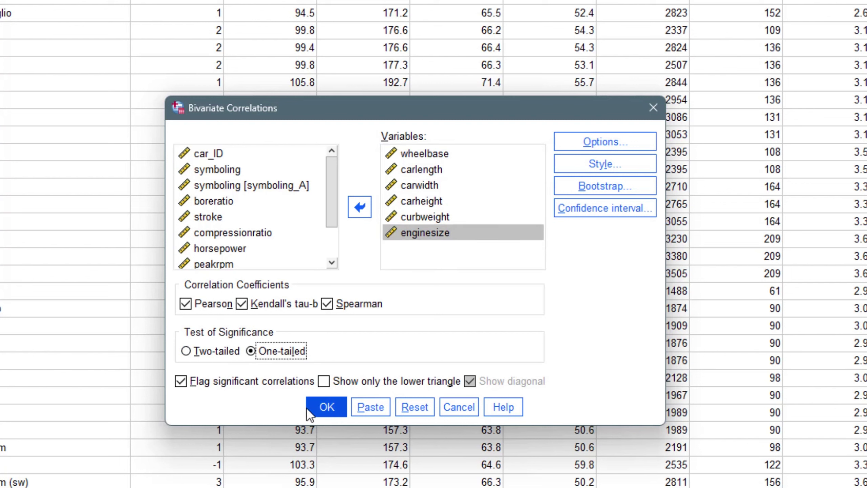
left_click(186, 351)
left_click(251, 351)
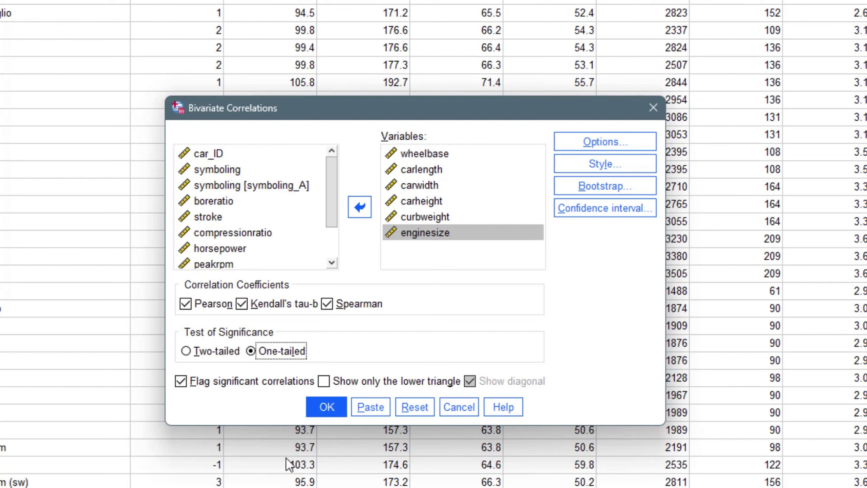
left_click(326, 408)
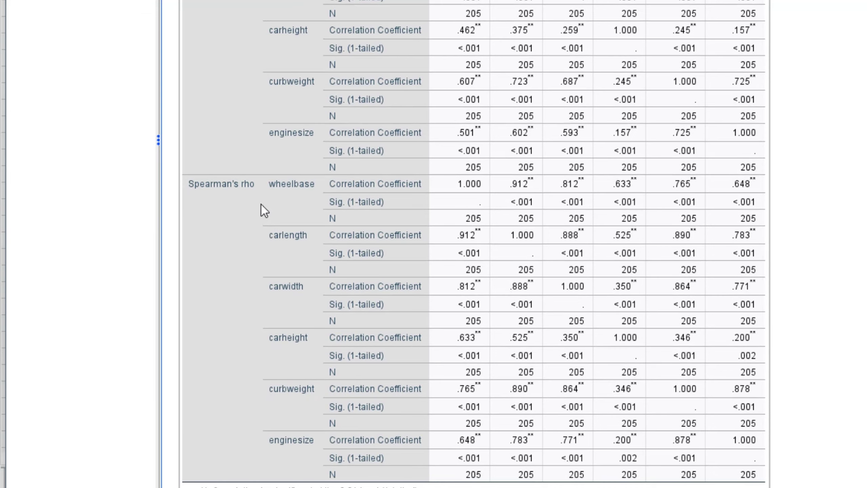
scroll(283, 209, "down", 1)
scroll(350, 222, "up", 8)
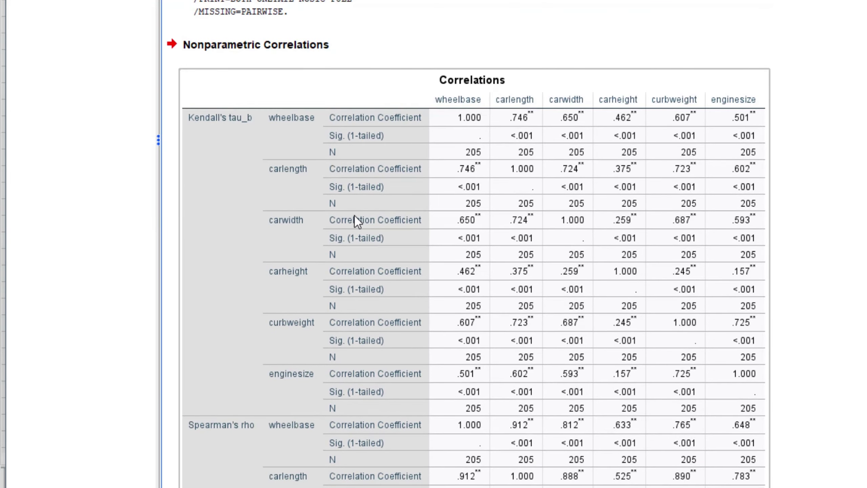
scroll(354, 216, "down", 3)
scroll(355, 215, "up", 10)
scroll(340, 92, "up", 5)
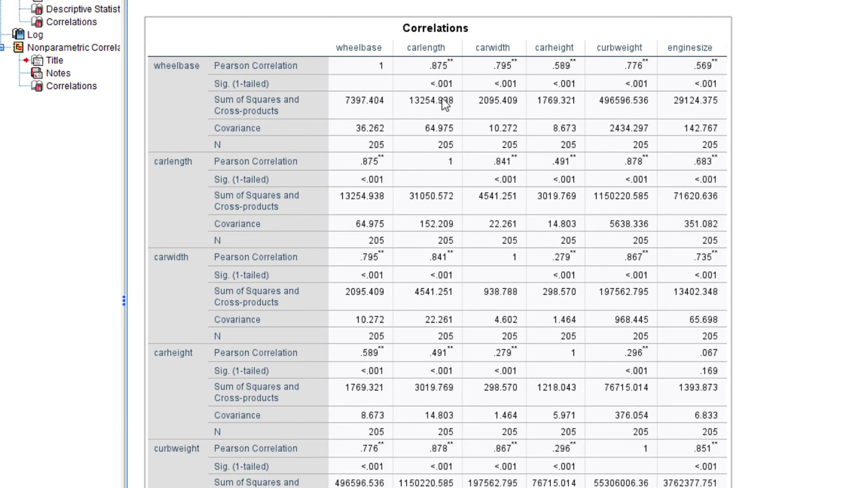
scroll(444, 103, "down", 10)
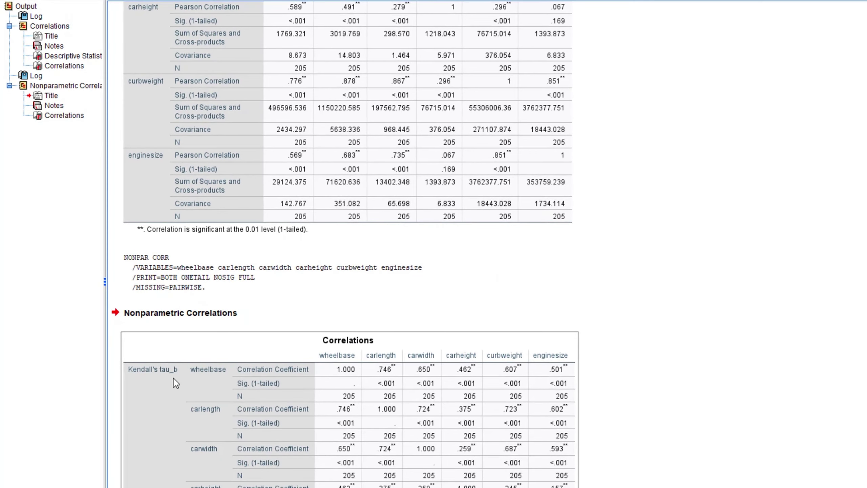
scroll(173, 378, "down", 8)
scroll(270, 226, "up", 20)
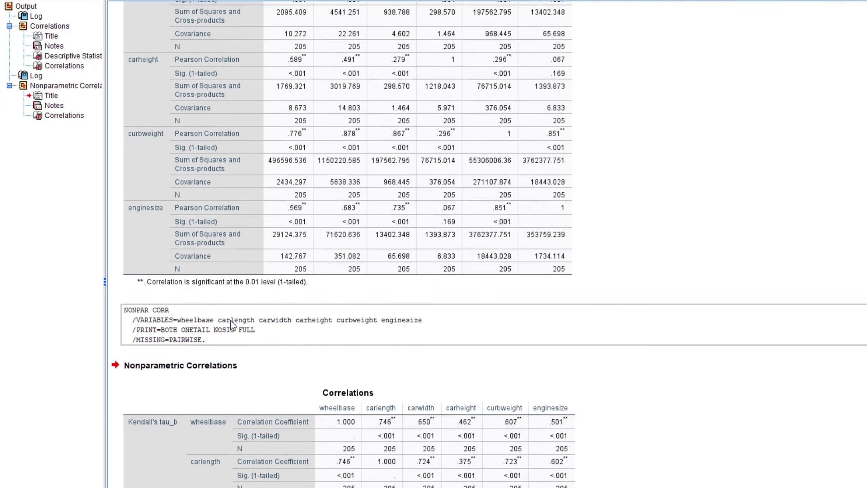
scroll(273, 214, "down", 2)
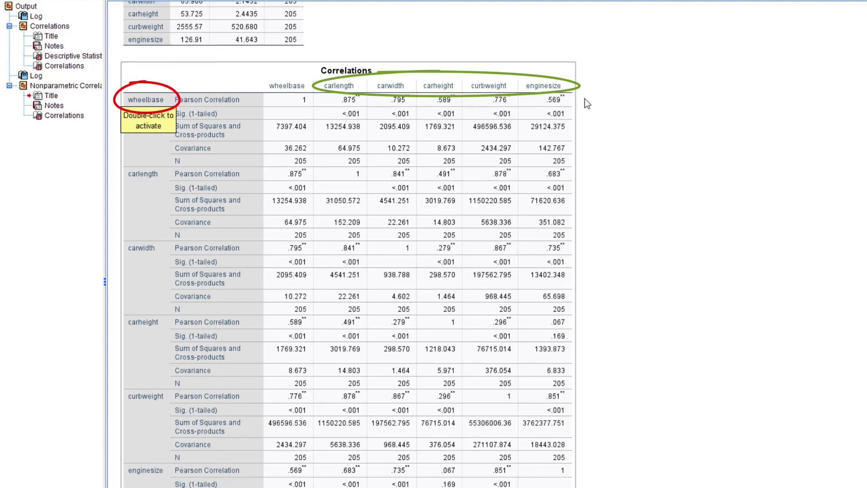
scroll(512, 36, "down", 2)
left_click(254, 99)
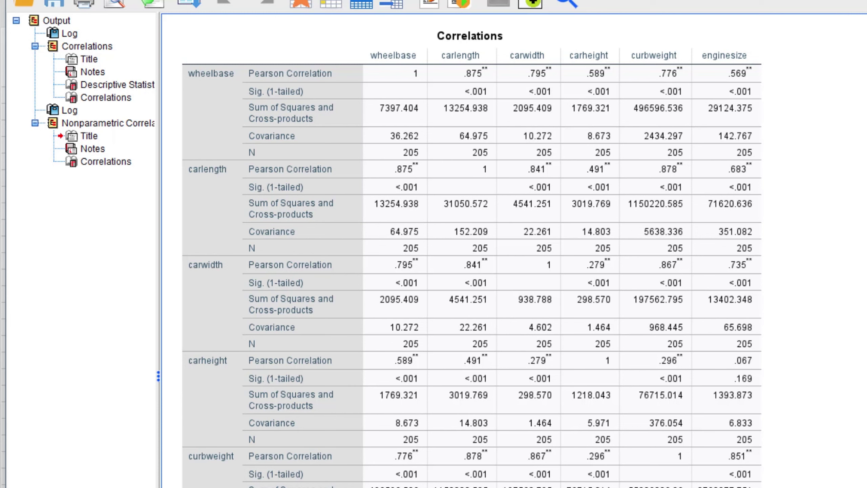
left_click(463, 102)
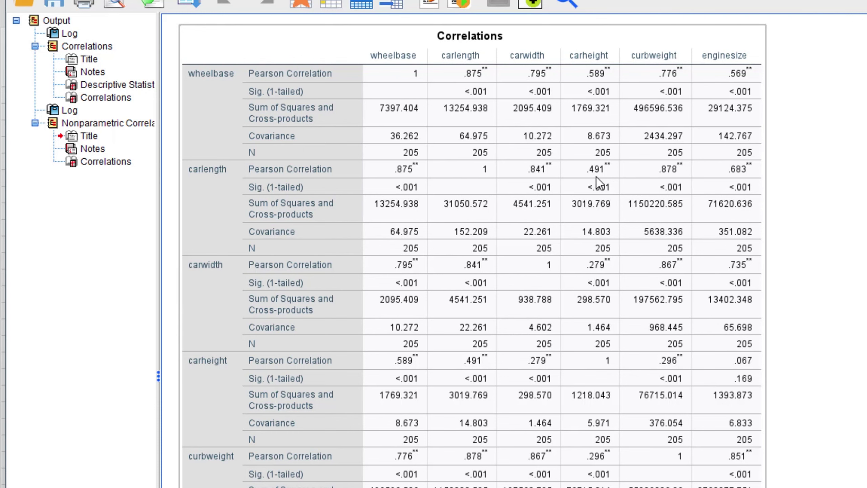
scroll(597, 184, "down", 10)
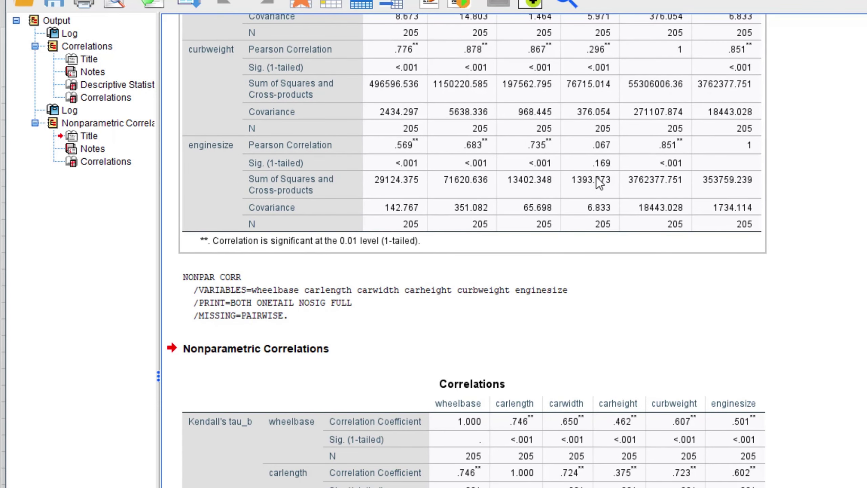
scroll(598, 184, "down", 2)
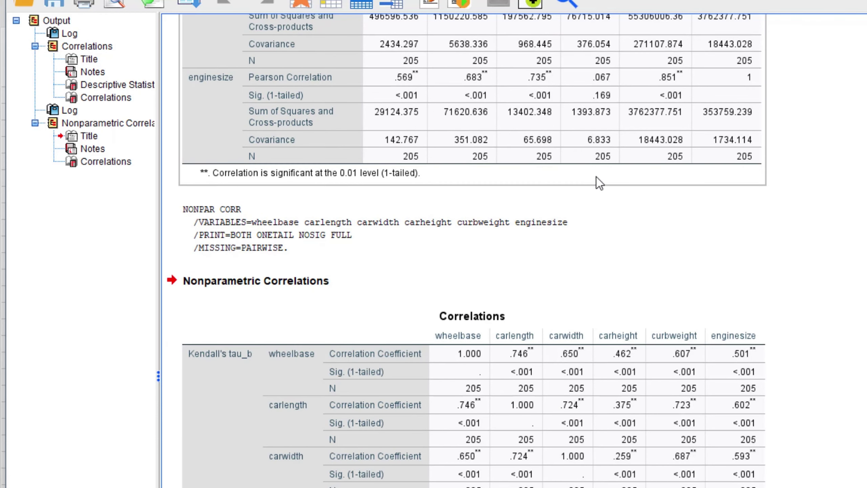
scroll(600, 183, "down", 8)
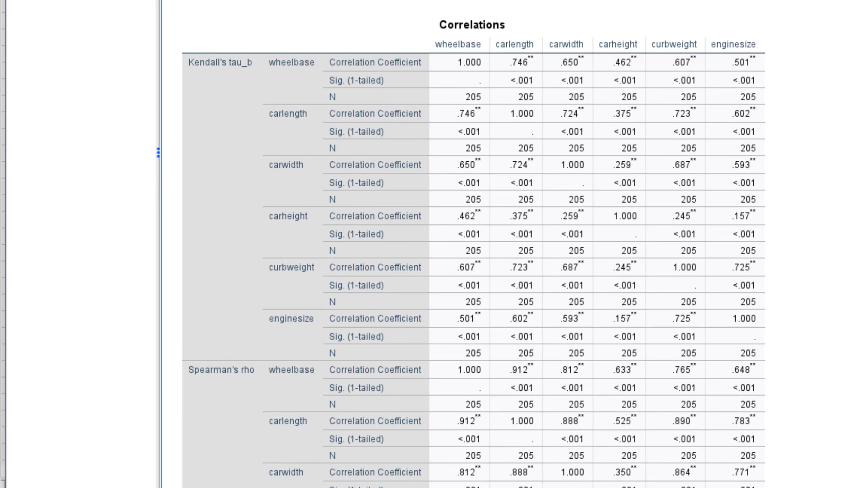
scroll(600, 183, "down", 3)
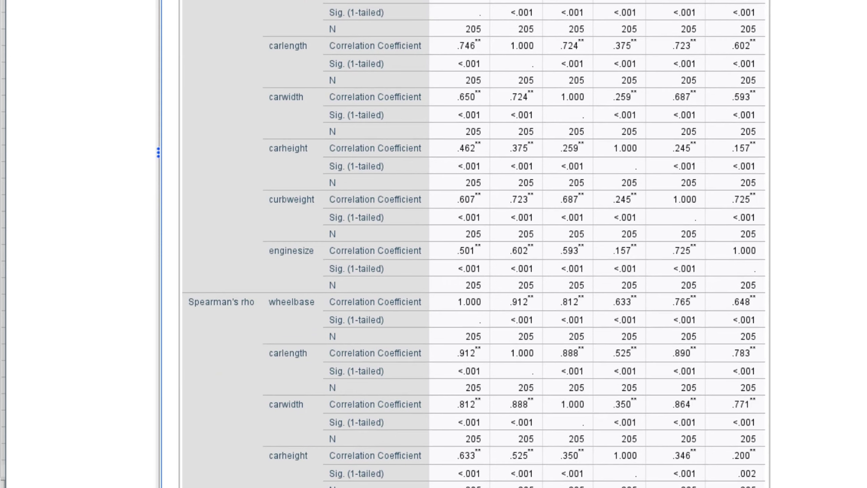